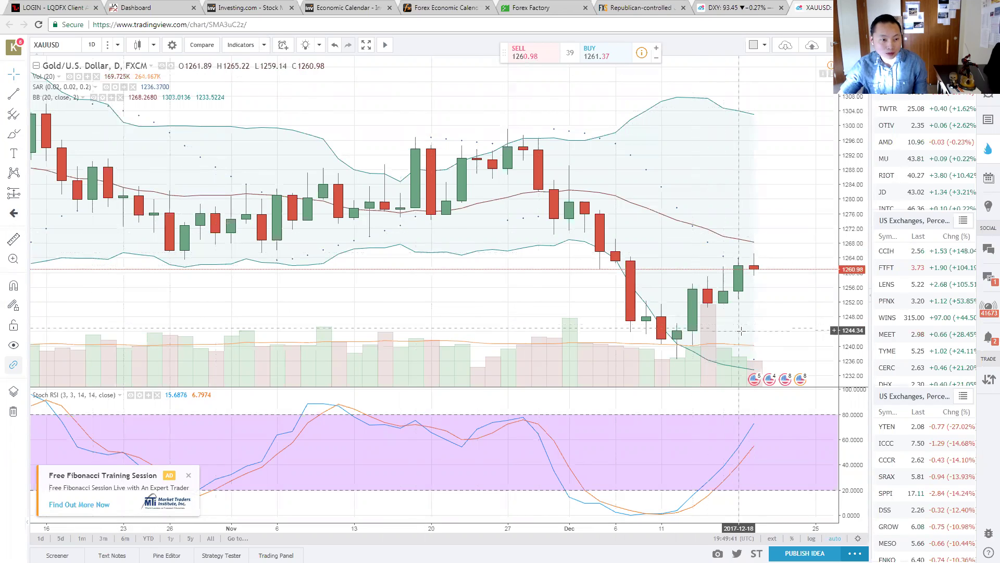
Put gold on the 4-hour interval, draw a rising trend line, circle 1267.50 and 1270.00, then clear the drawings.
{"action": "left_click", "coordinate": [91, 45]}
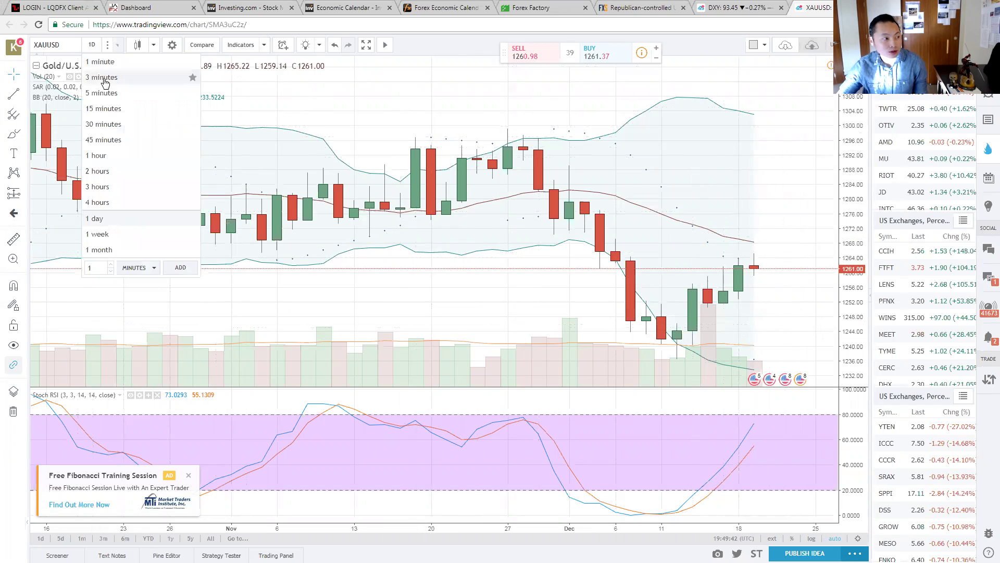
{"action": "left_click", "coordinate": [122, 203]}
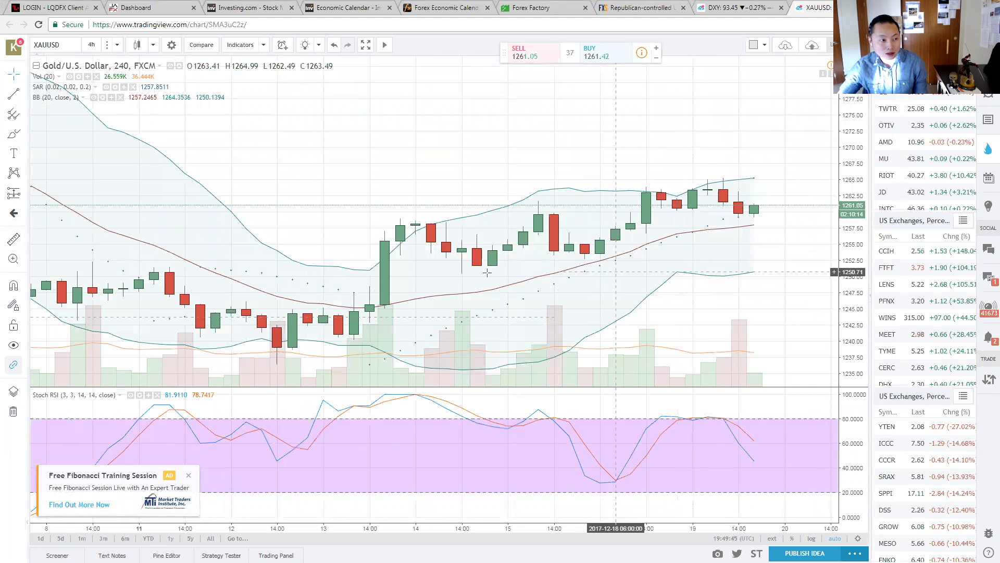
{"action": "left_click_drag", "start_coordinate": [340, 348], "coordinate": [778, 191]}
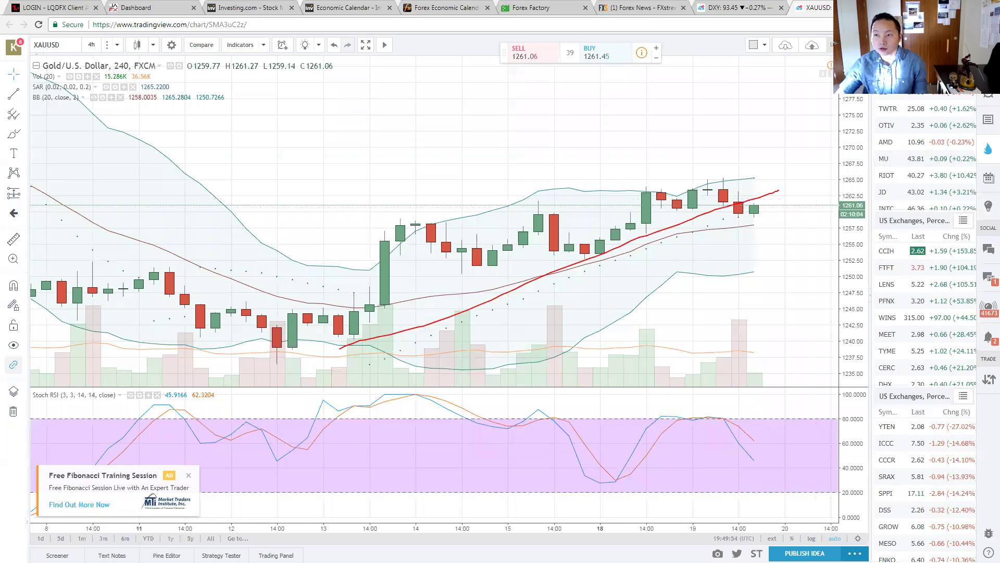
{"action": "mouse_move", "coordinate": [871, 163]}
{"action": "left_mouse_down"}
{"action": "mouse_move", "coordinate": [824, 162]}
{"action": "mouse_move", "coordinate": [871, 168]}
{"action": "mouse_move", "coordinate": [881, 155]}
{"action": "left_mouse_up"}
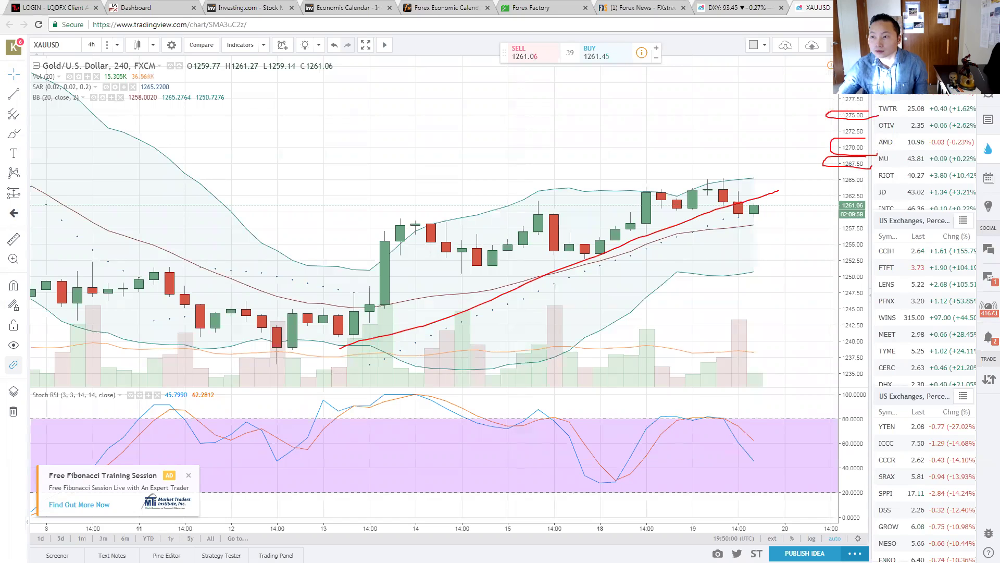
{"action": "key", "text": "Escape"}
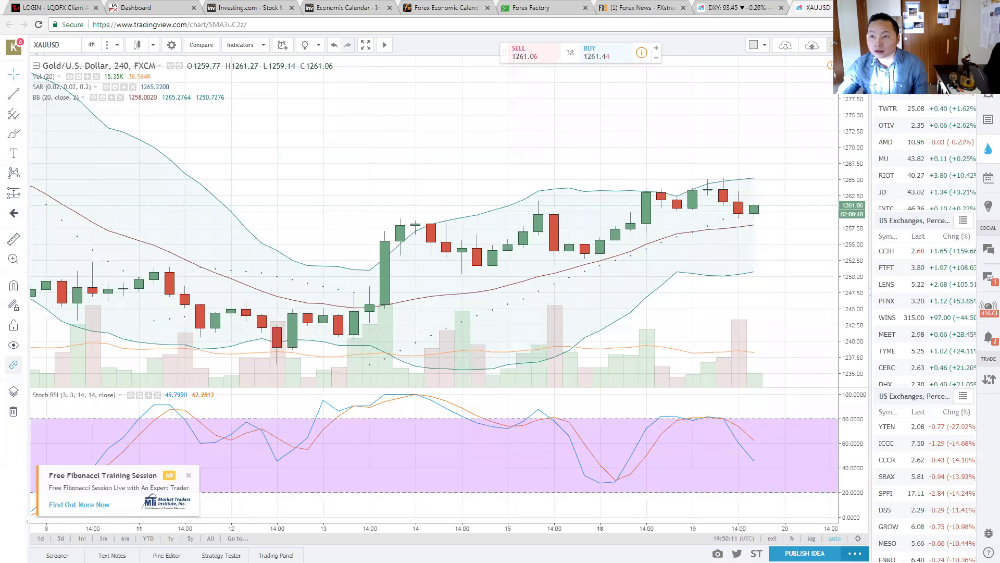
On the daily DXY chart, circle the latest candle and 93.00, trace the lower band, then erase everything.
{"action": "left_click", "coordinate": [65, 43]}
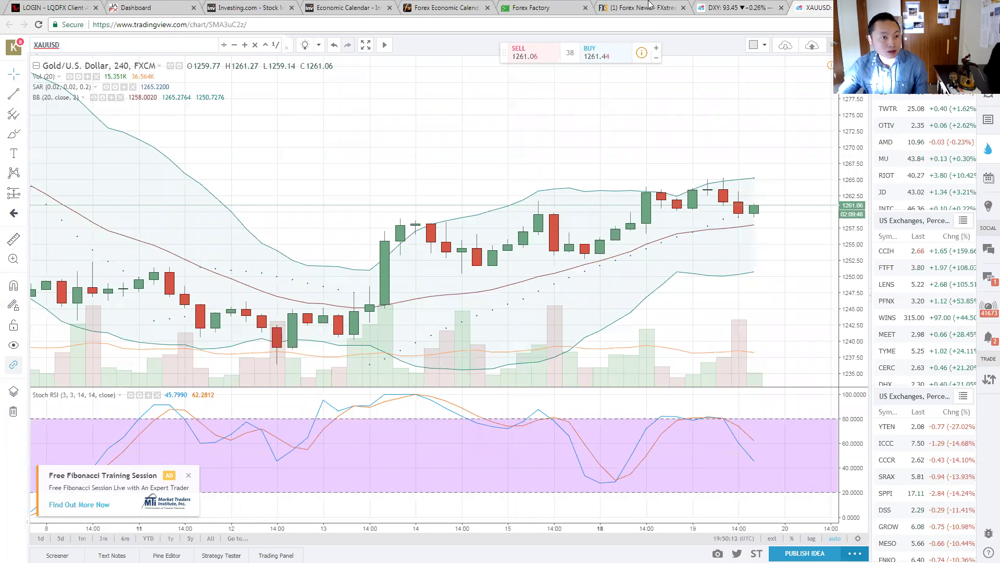
{"action": "left_click", "coordinate": [717, 6]}
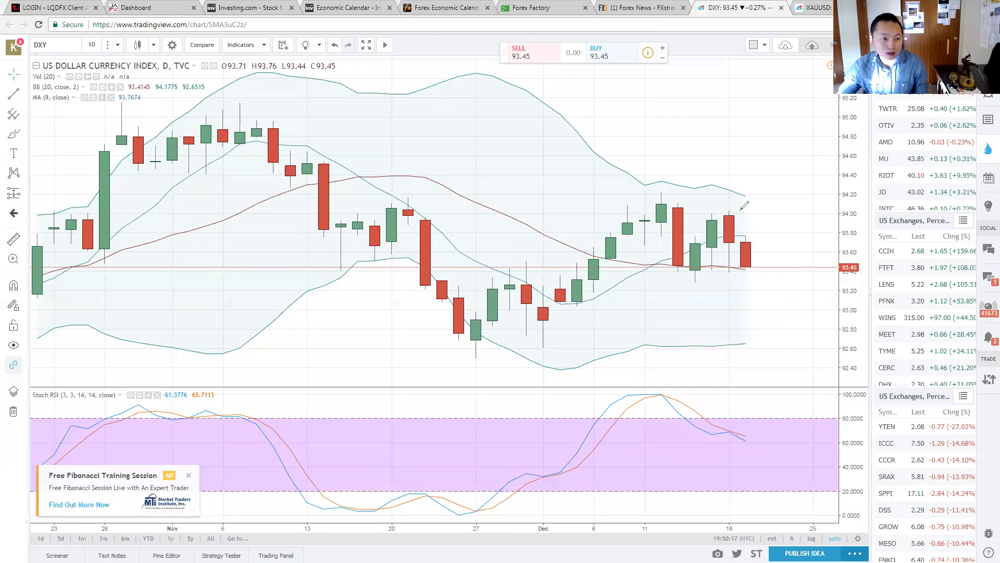
{"action": "mouse_move", "coordinate": [754, 234]}
{"action": "left_mouse_down"}
{"action": "mouse_move", "coordinate": [742, 239]}
{"action": "mouse_move", "coordinate": [750, 279]}
{"action": "mouse_move", "coordinate": [757, 245]}
{"action": "mouse_move", "coordinate": [758, 271]}
{"action": "mouse_move", "coordinate": [766, 271]}
{"action": "left_mouse_up"}
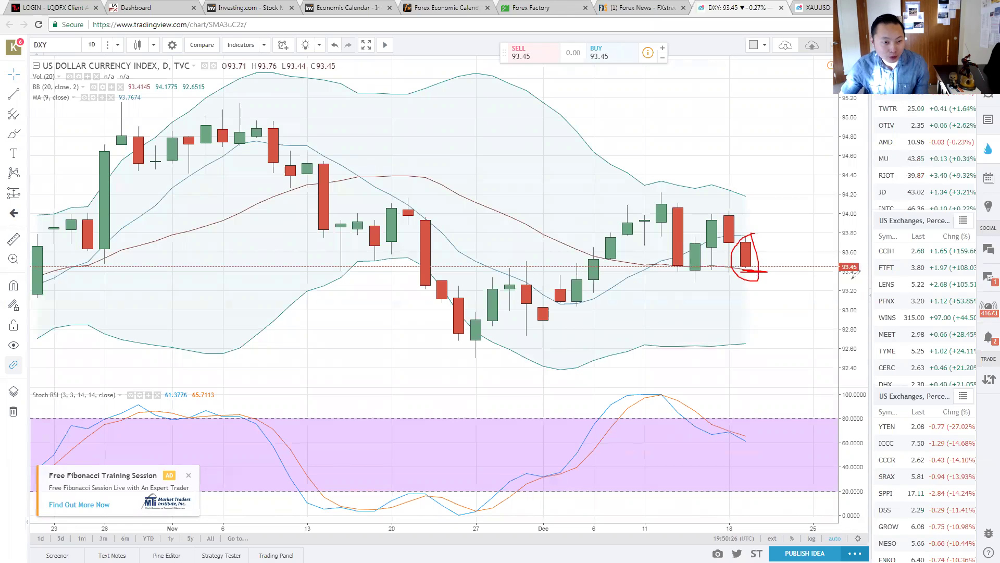
{"action": "mouse_move", "coordinate": [865, 306]}
{"action": "left_mouse_down"}
{"action": "mouse_move", "coordinate": [828, 314]}
{"action": "mouse_move", "coordinate": [866, 315]}
{"action": "mouse_move", "coordinate": [839, 346]}
{"action": "mouse_move", "coordinate": [881, 342]}
{"action": "left_mouse_up"}
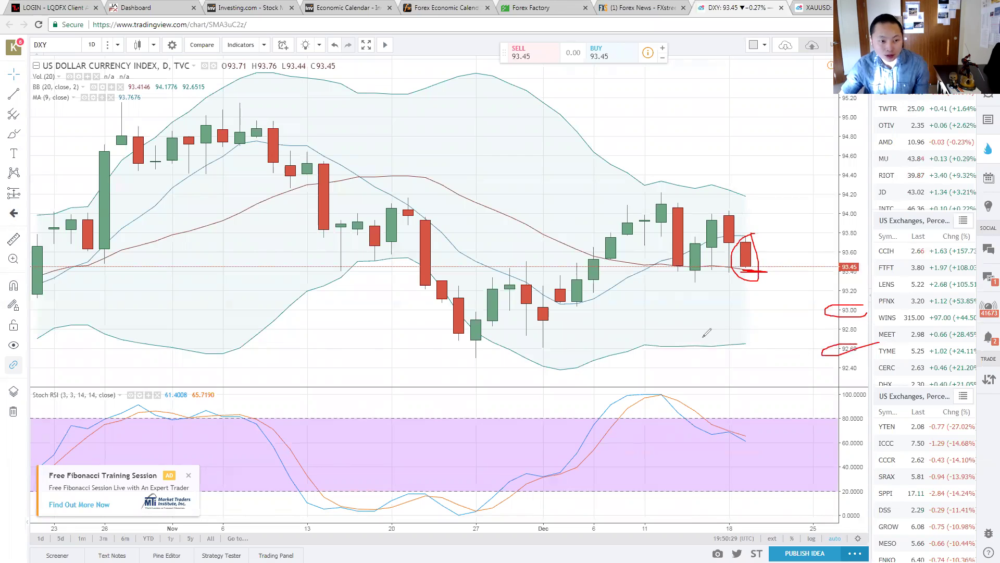
{"action": "left_click_drag", "start_coordinate": [692, 344], "coordinate": [756, 342]}
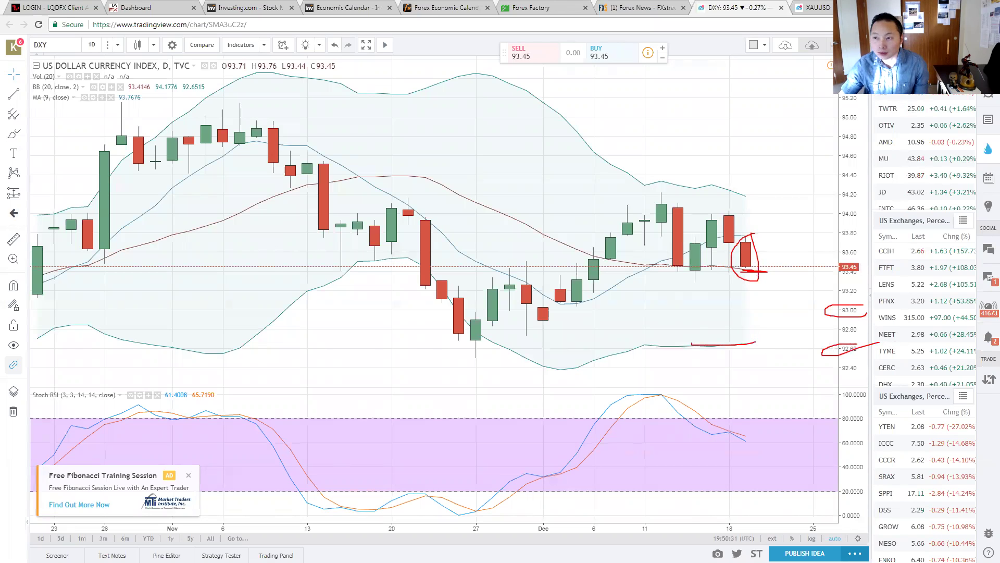
{"action": "key", "text": "Escape"}
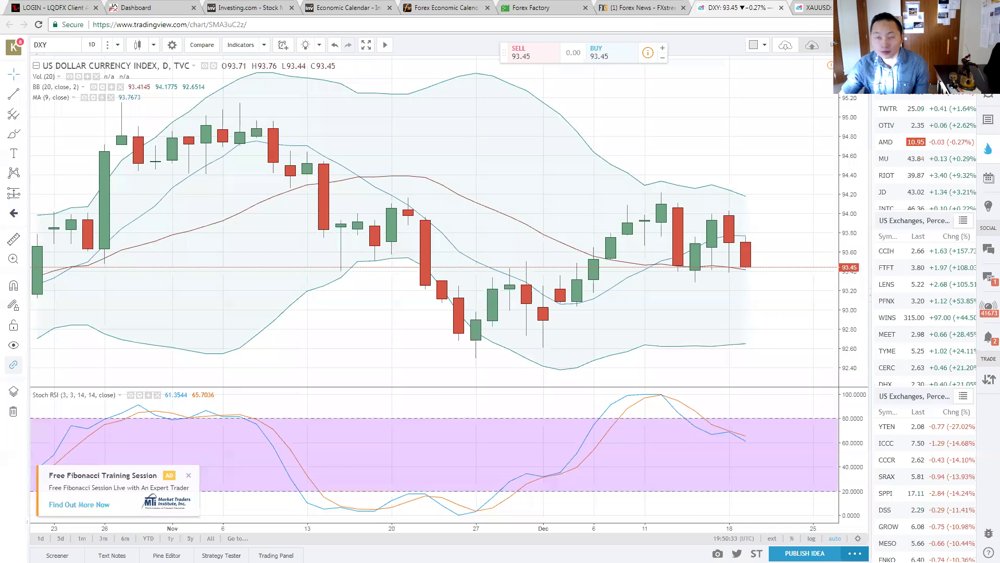
Set the DXY chart to 4-hour candles and switch to the FXStreet tax legislation article.
{"action": "left_click", "coordinate": [95, 47]}
{"action": "left_click", "coordinate": [111, 205]}
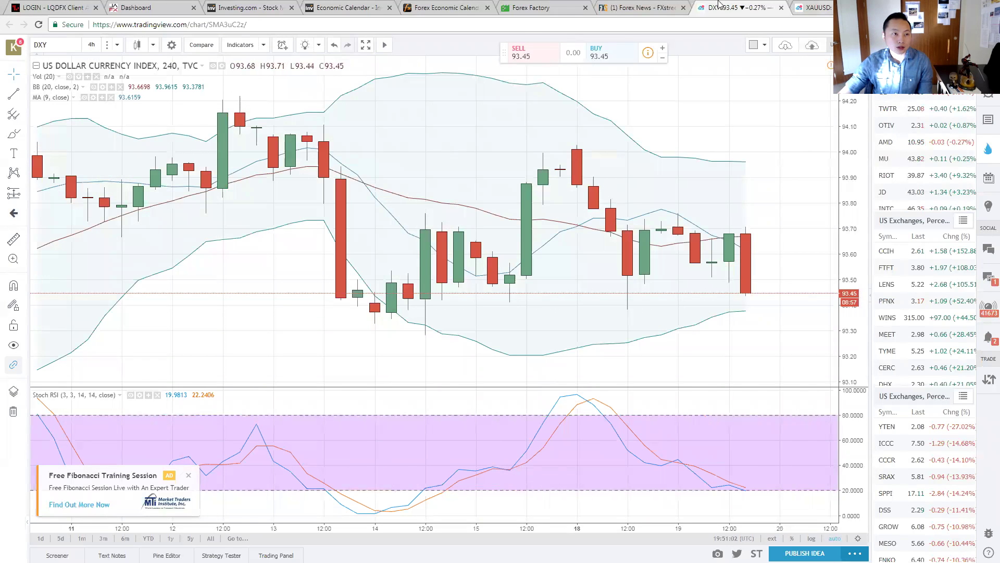
{"action": "key", "text": "ctrl+shift+Tab"}
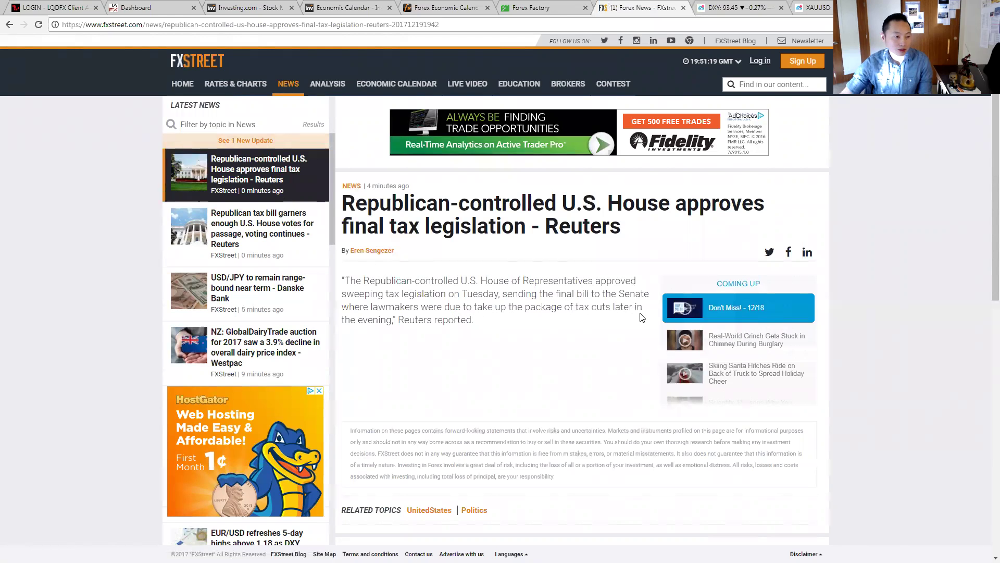
Load the new Latest News update and open the GBP/USD rebound headline.
{"action": "left_click", "coordinate": [255, 140]}
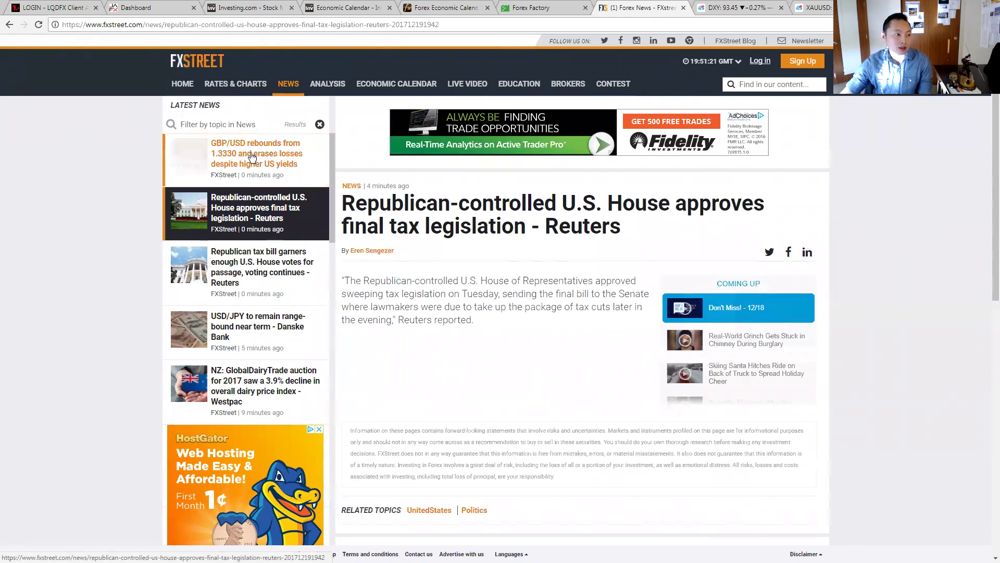
{"action": "left_click", "coordinate": [251, 157]}
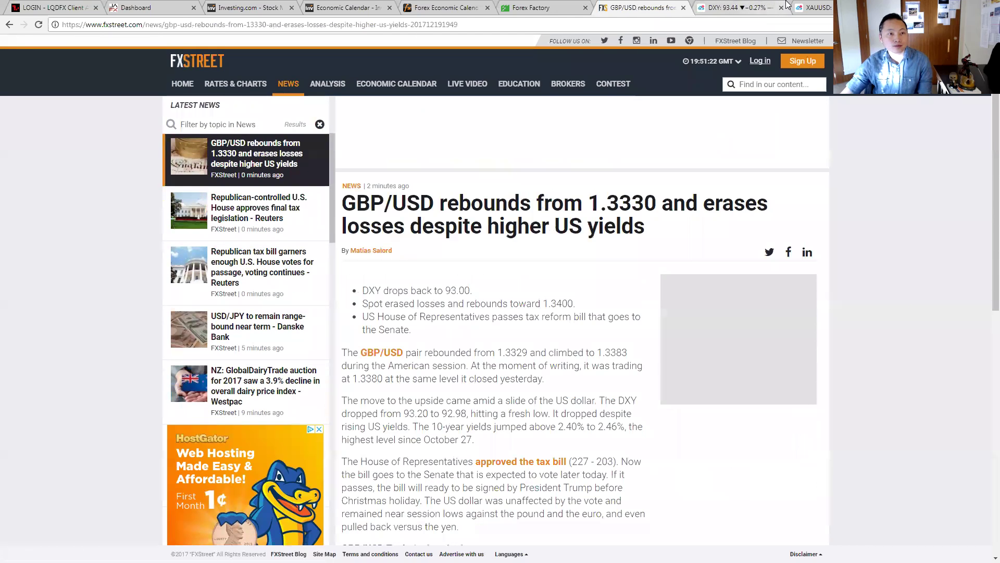
Return to the chart and change its symbol to GBPUSD, re-entering it after the first attempt failed.
{"action": "left_click", "coordinate": [735, 7]}
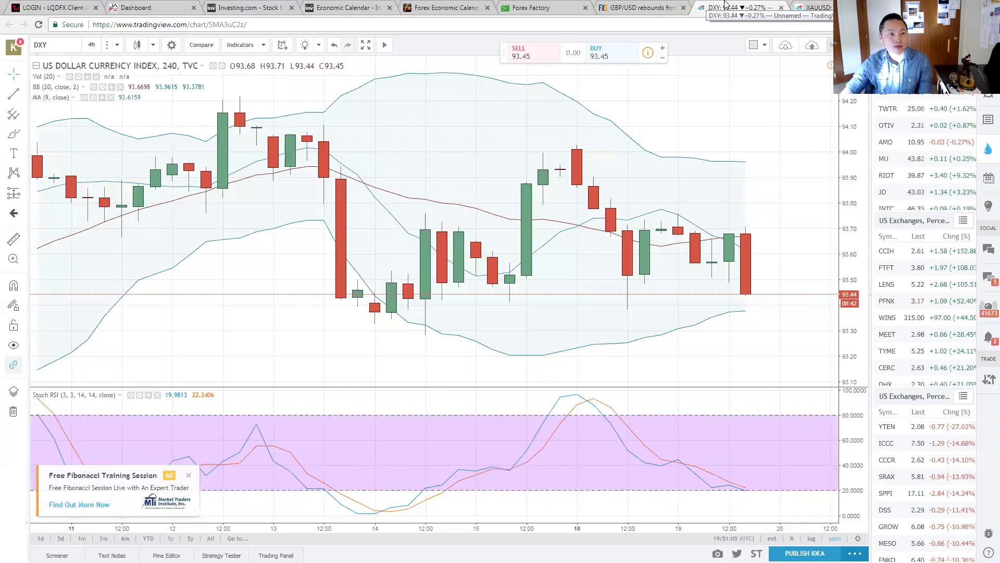
{"action": "left_click", "coordinate": [59, 49]}
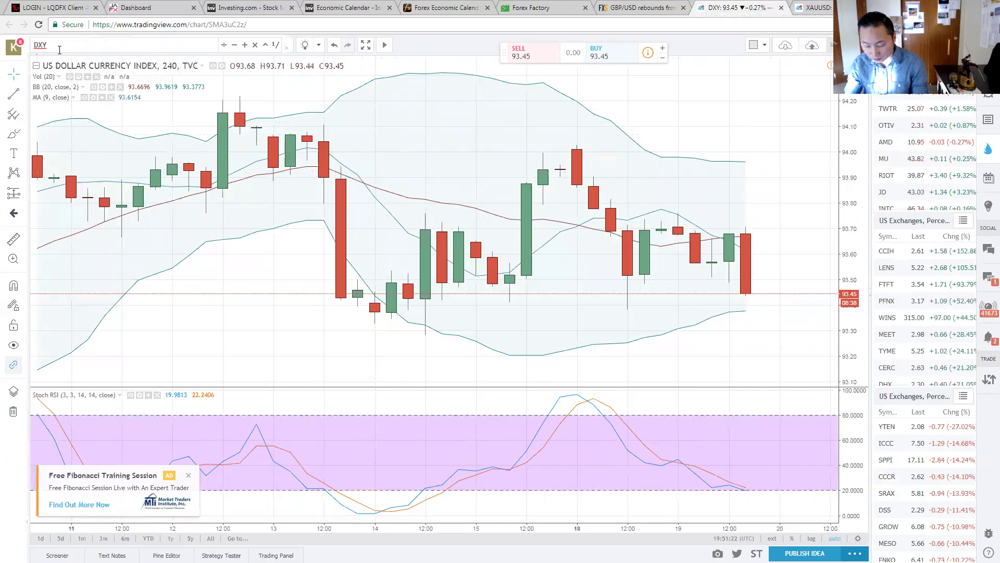
{"action": "type", "text": "GBPUSD"}
{"action": "key", "text": "Return"}
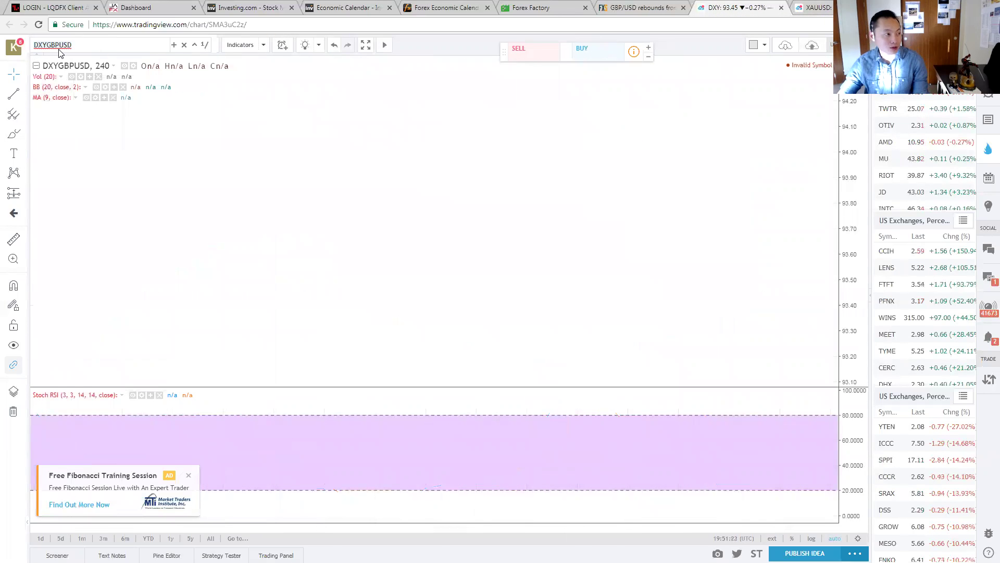
{"action": "double_click", "coordinate": [59, 46]}
{"action": "type", "text": "GBPUSD"}
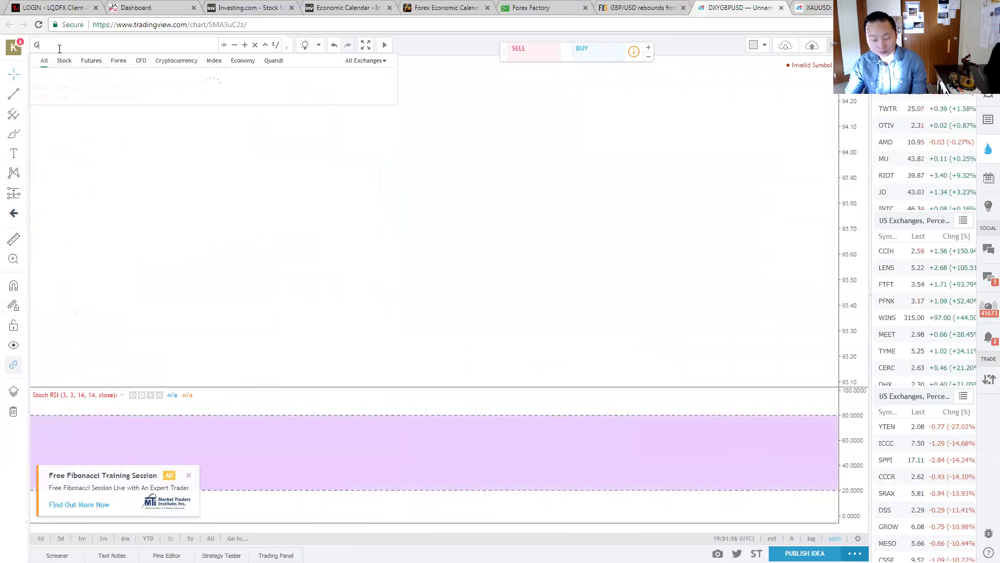
{"action": "key", "text": "Return"}
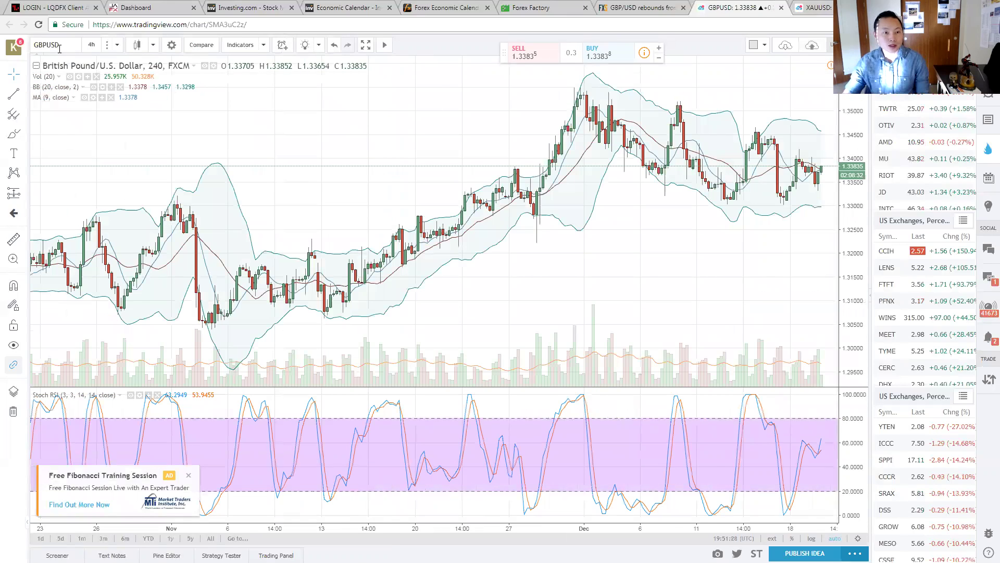
{"action": "scroll", "coordinate": [710, 269], "scroll_direction": "up", "scroll_amount": 2}
{"action": "scroll", "coordinate": [710, 268], "scroll_direction": "up", "scroll_amount": 3}
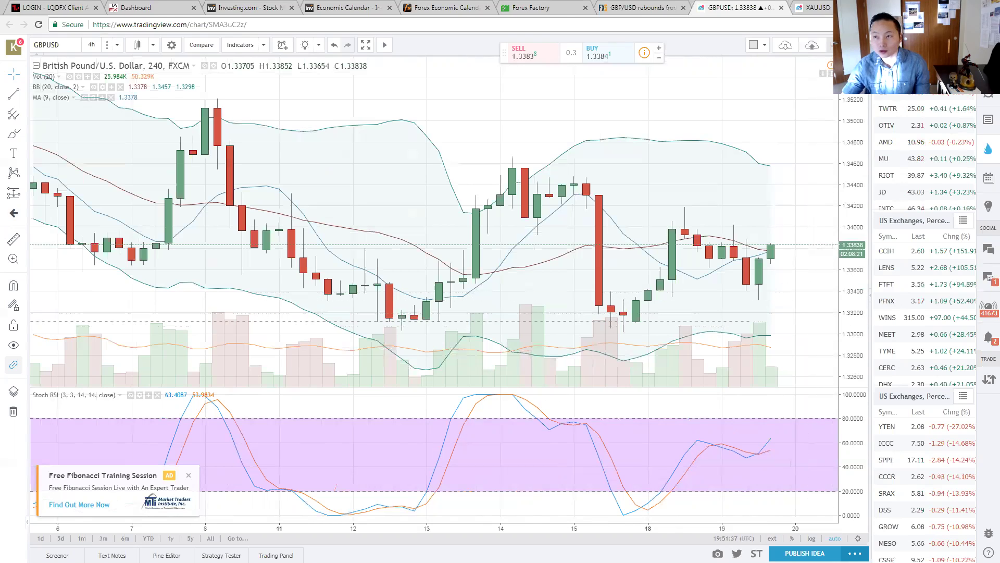
Circle the 1.34000 and 1.34600 targets in red and draw a red line at the 1.346 level.
{"action": "left_click_drag", "start_coordinate": [877, 218], "coordinate": [879, 213]}
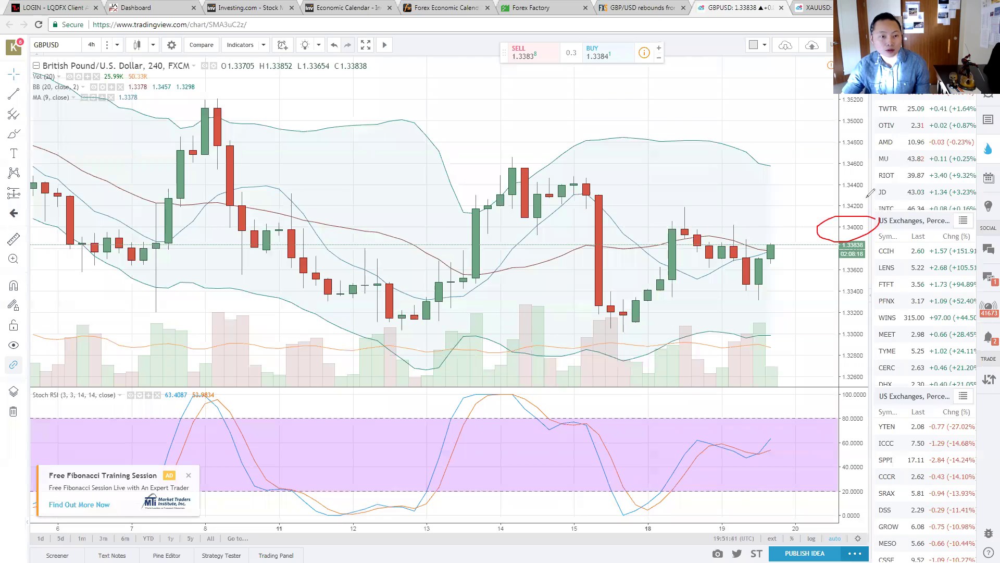
{"action": "left_click_drag", "start_coordinate": [857, 154], "coordinate": [876, 162]}
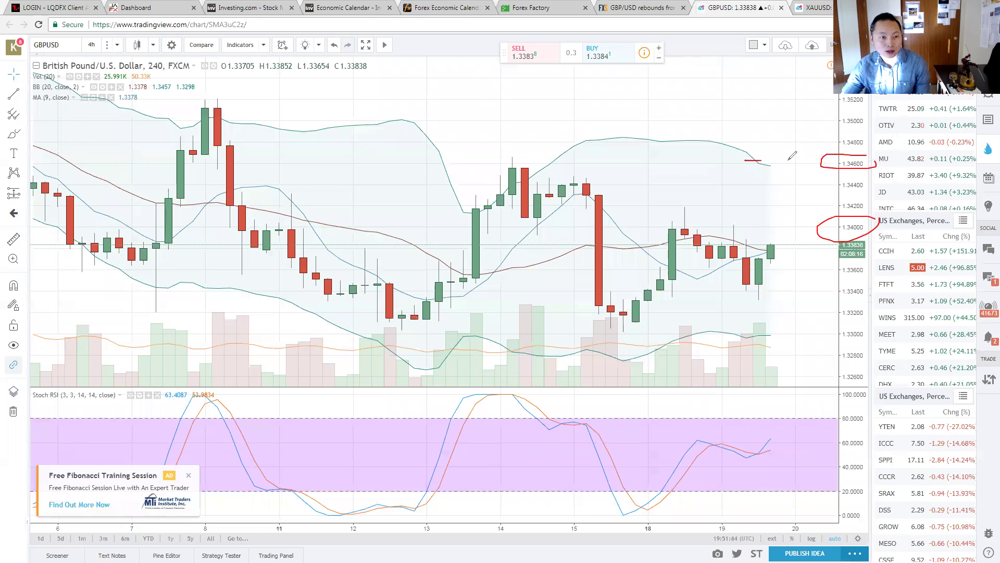
{"action": "left_click_drag", "start_coordinate": [745, 161], "coordinate": [790, 160]}
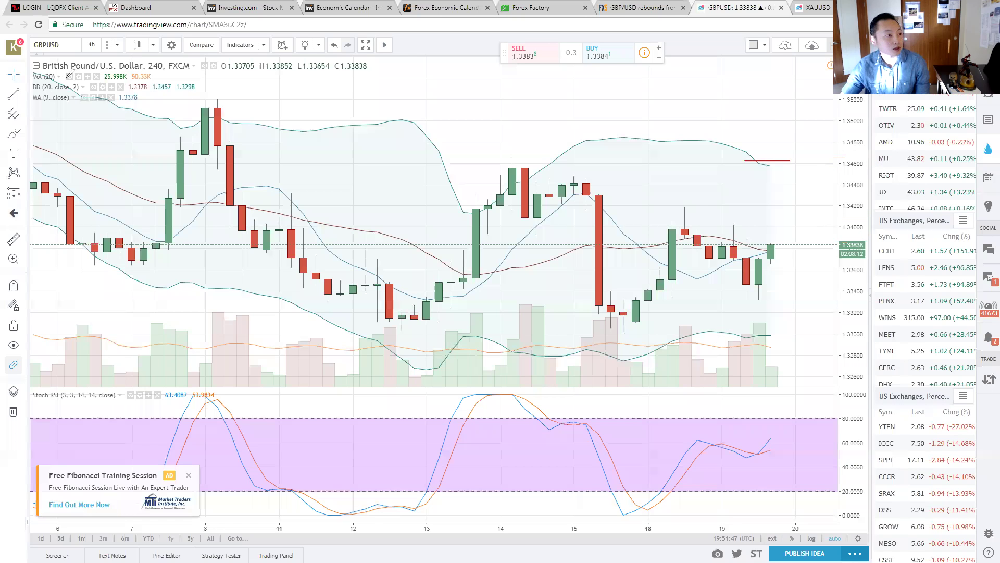
{"action": "left_click", "coordinate": [72, 46]}
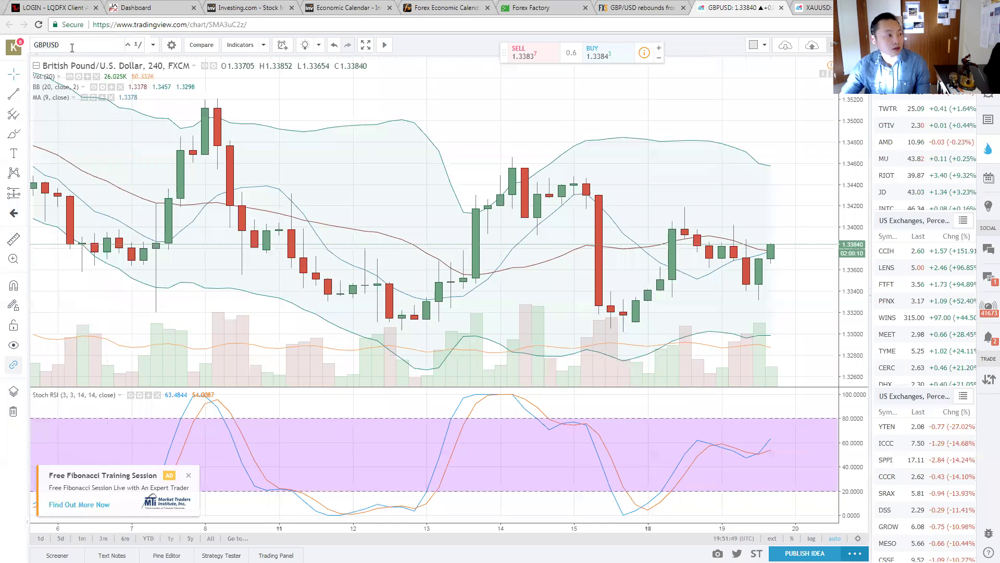
Load EURUSD, draw a red uptrend line, circle the 1.19000 and 1.18600 targets, then remove them.
{"action": "type", "text": "EURUSD"}
{"action": "key", "text": "Return"}
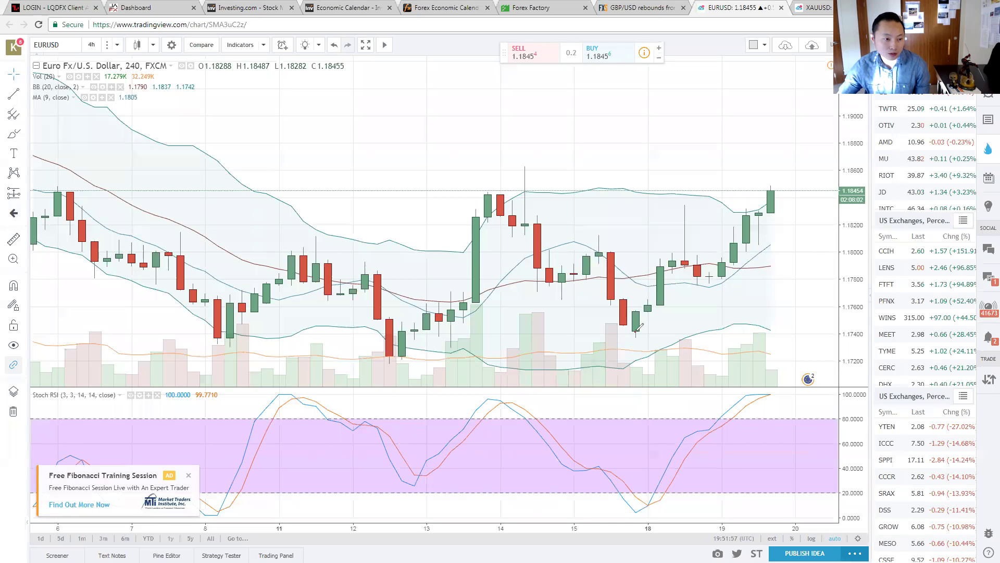
{"action": "left_click_drag", "start_coordinate": [634, 332], "coordinate": [808, 188]}
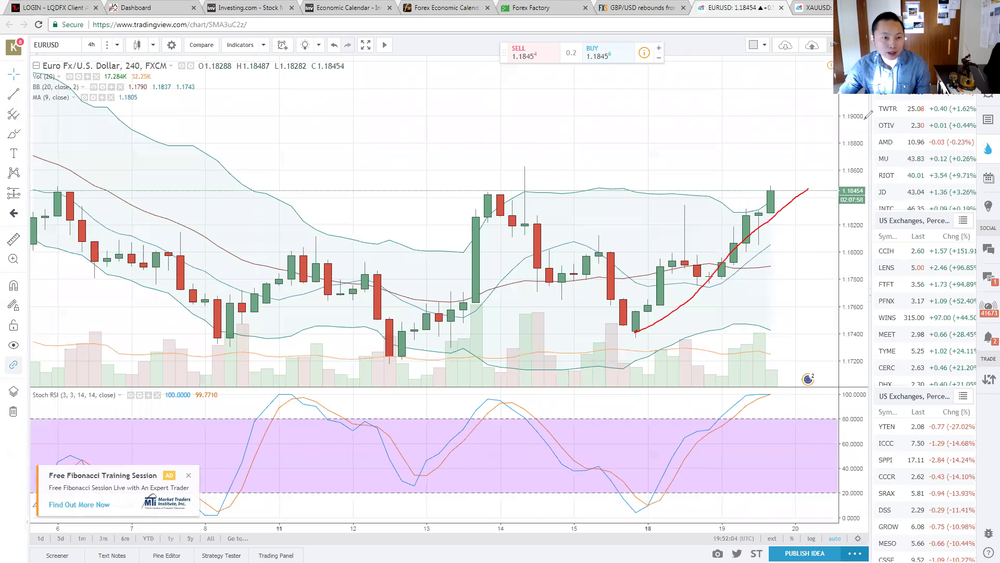
{"action": "left_click_drag", "start_coordinate": [862, 104], "coordinate": [874, 118]}
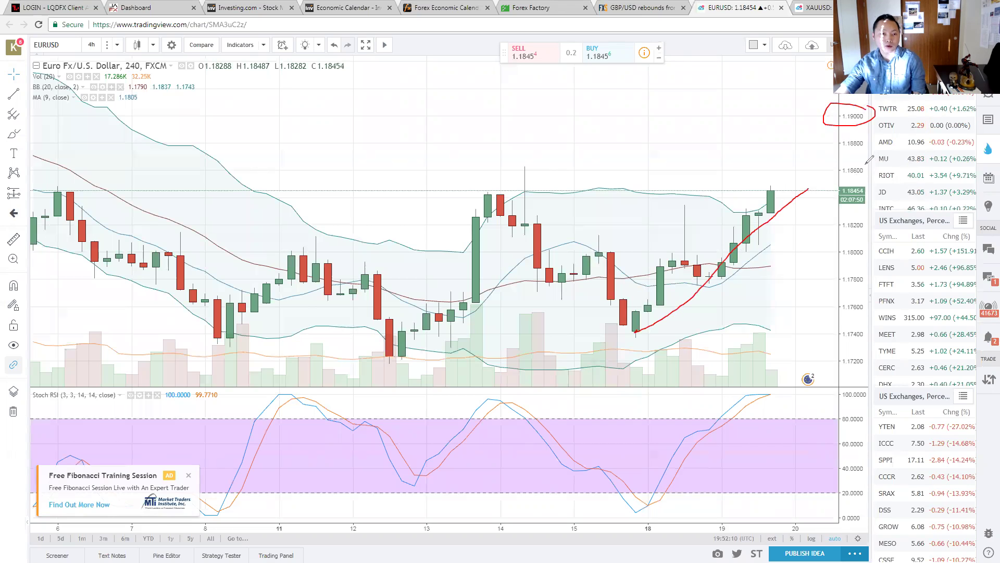
{"action": "mouse_move", "coordinate": [868, 165]}
{"action": "left_mouse_down"}
{"action": "mouse_move", "coordinate": [833, 176]}
{"action": "mouse_move", "coordinate": [874, 168]}
{"action": "mouse_move", "coordinate": [813, 137]}
{"action": "mouse_move", "coordinate": [858, 136]}
{"action": "mouse_move", "coordinate": [877, 149]}
{"action": "left_mouse_up"}
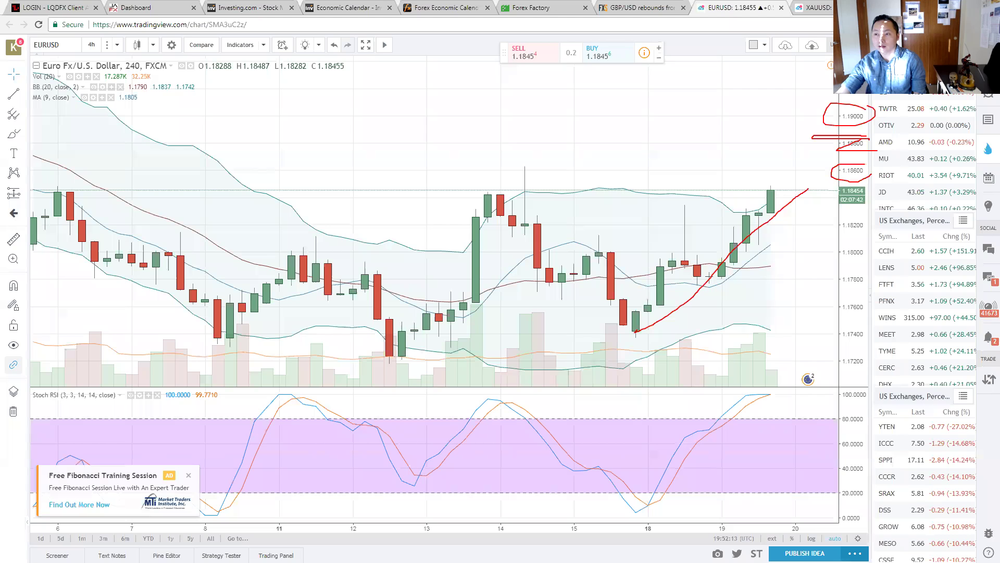
{"action": "key", "text": "e"}
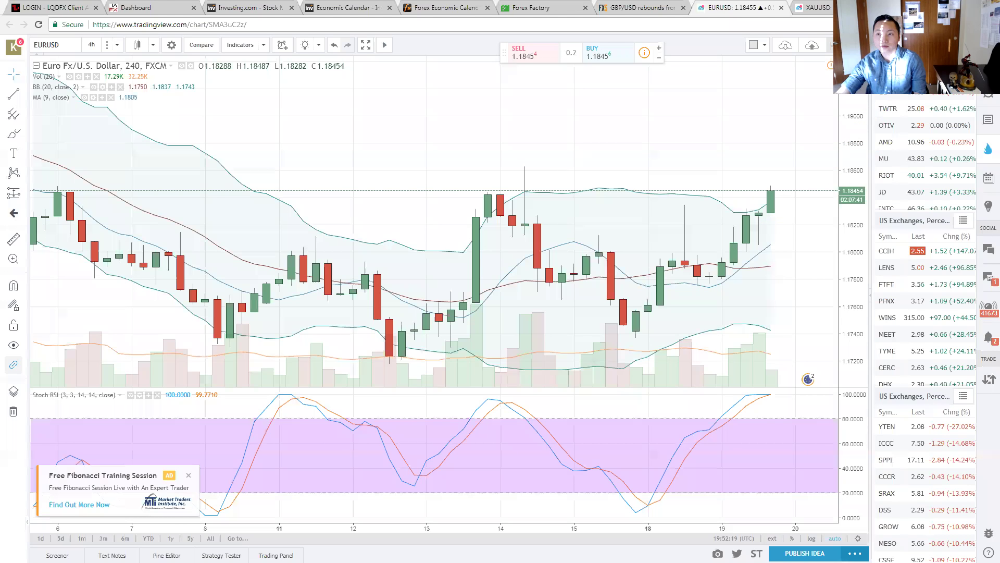
Load USDJPY, draw a red resistance line near 113.00, then clear it.
{"action": "left_click", "coordinate": [76, 44]}
{"action": "type", "text": "U"}
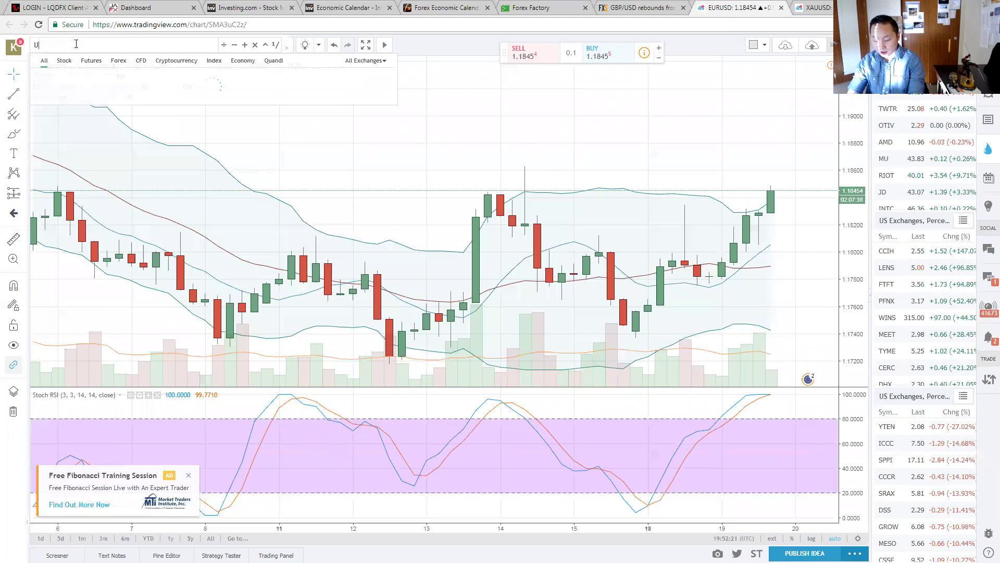
{"action": "type", "text": "SDJPY"}
{"action": "key", "text": "Return"}
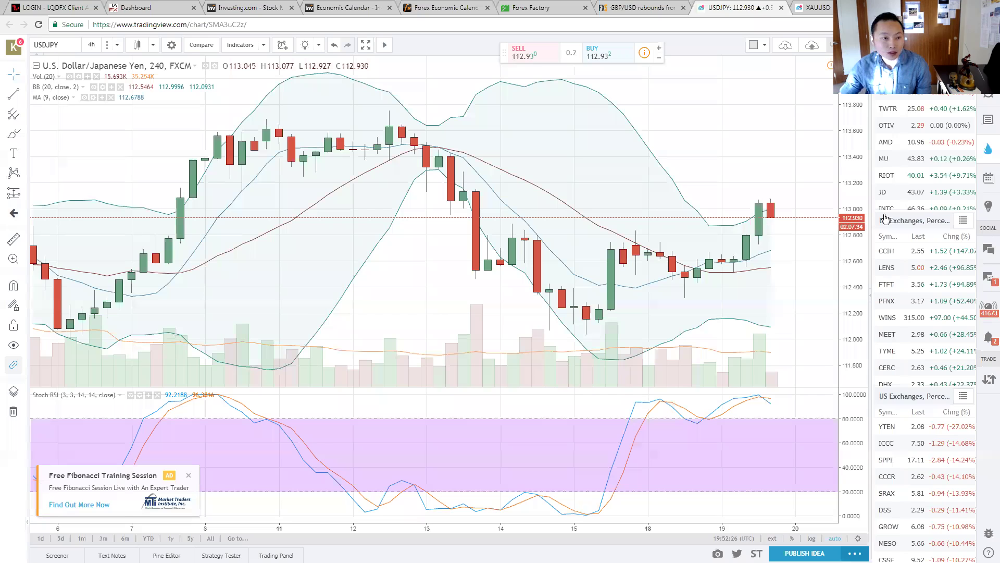
{"action": "mouse_move", "coordinate": [735, 200]}
{"action": "left_mouse_down"}
{"action": "mouse_move", "coordinate": [789, 199]}
{"action": "mouse_move", "coordinate": [772, 251]}
{"action": "left_mouse_up"}
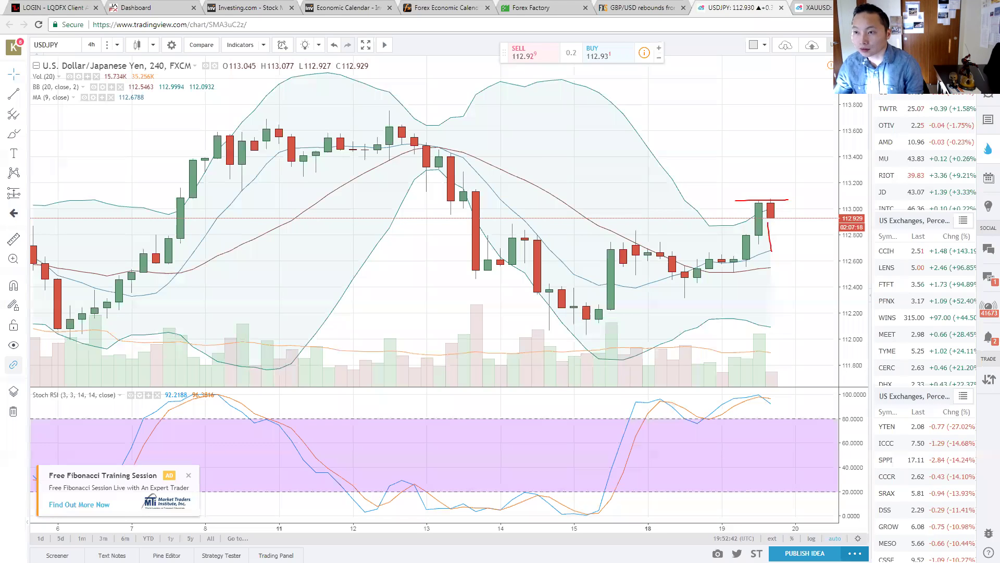
{"action": "key", "text": "Escape"}
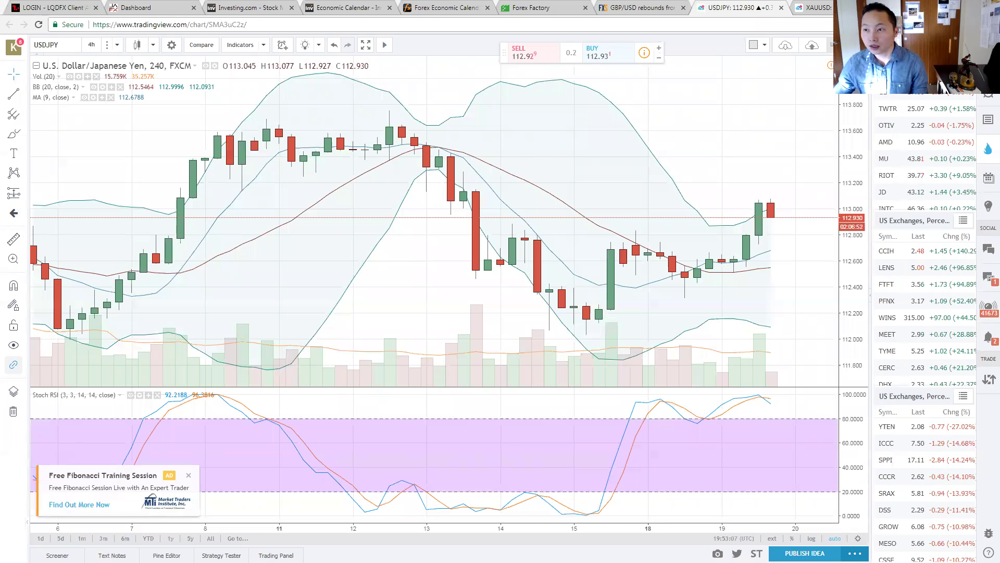
Enter USDCAD as the chart symbol, correcting the mistyped USCAD.
{"action": "left_click", "coordinate": [66, 47]}
{"action": "type", "text": "U"}
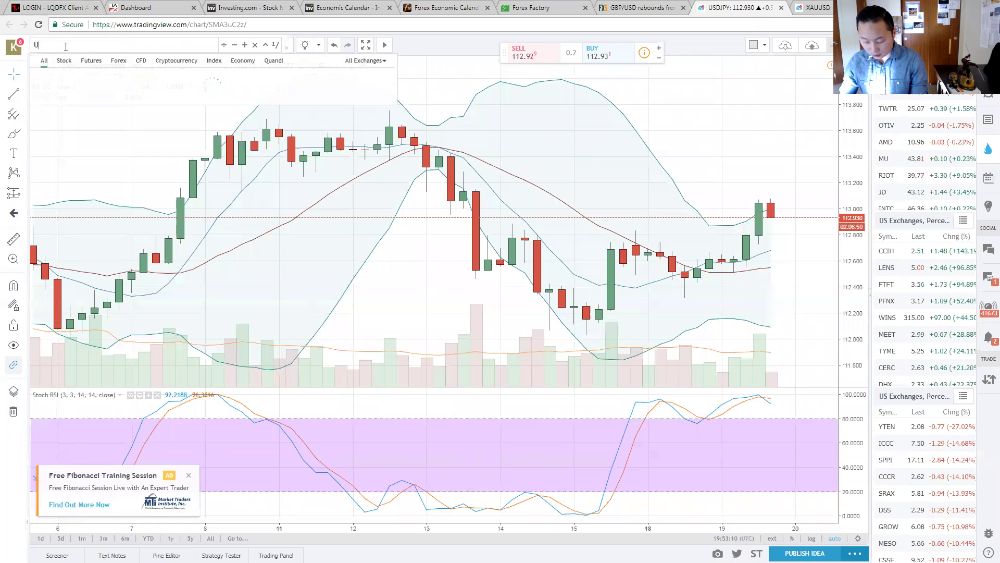
{"action": "type", "text": "SCAD"}
{"action": "key", "text": "BackSpace"}
{"action": "key", "text": "BackSpace"}
{"action": "key", "text": "BackSpace"}
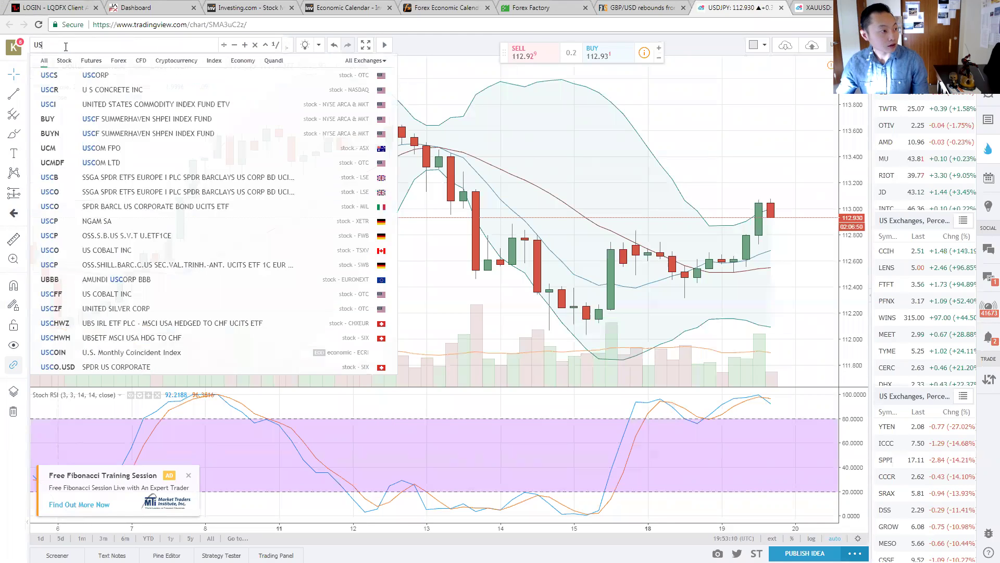
{"action": "type", "text": "DCAD"}
{"action": "key", "text": "Return"}
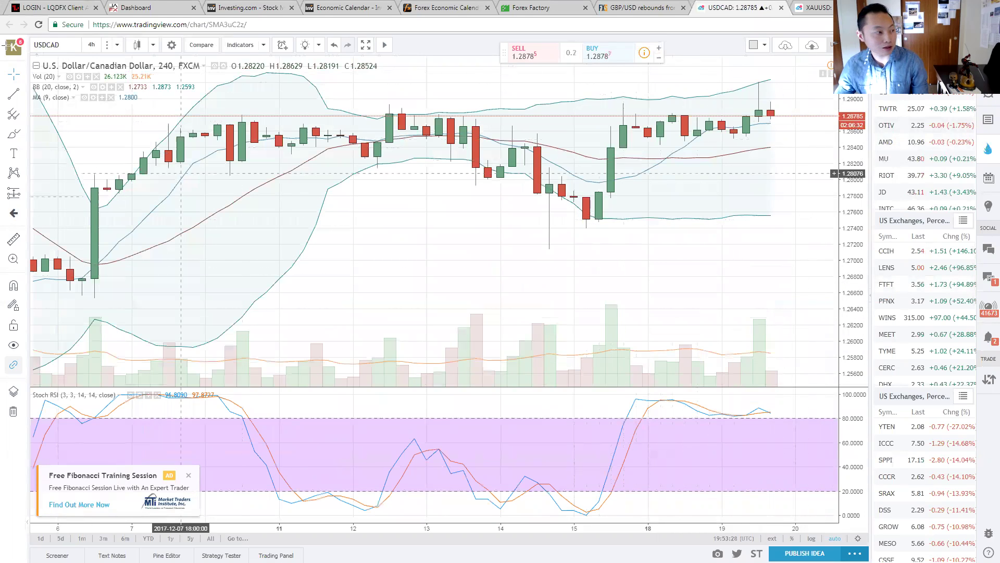
Change the symbol from USDCAD to USDCHF.
{"action": "left_click", "coordinate": [57, 45]}
{"action": "key", "text": "BackSpace"}
{"action": "key", "text": "BackSpace"}
{"action": "key", "text": "BackSpace"}
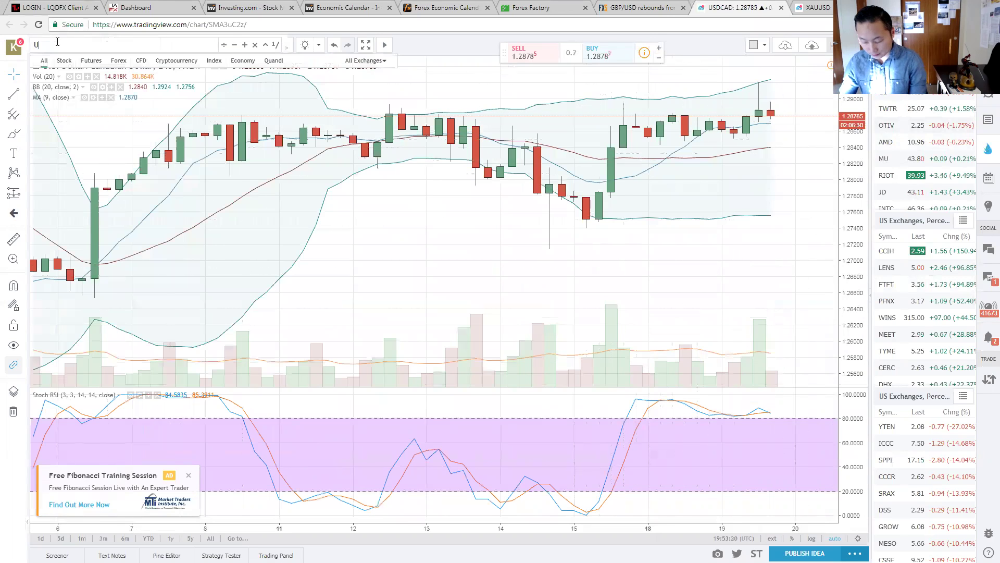
{"action": "type", "text": "CHF"}
{"action": "key", "text": "Return"}
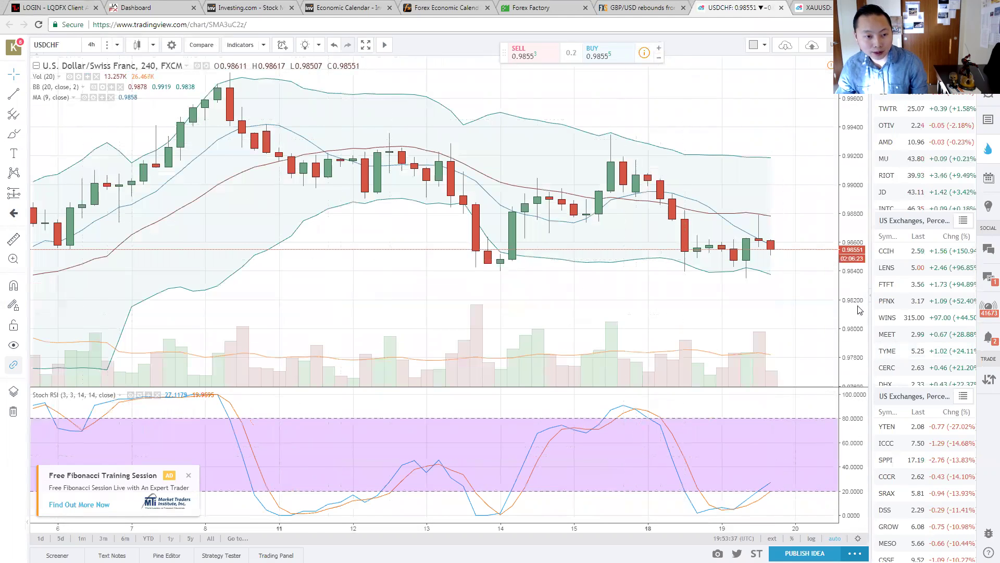
Switch the chart symbol to XAUUSD for gold.
{"action": "left_click", "coordinate": [65, 45]}
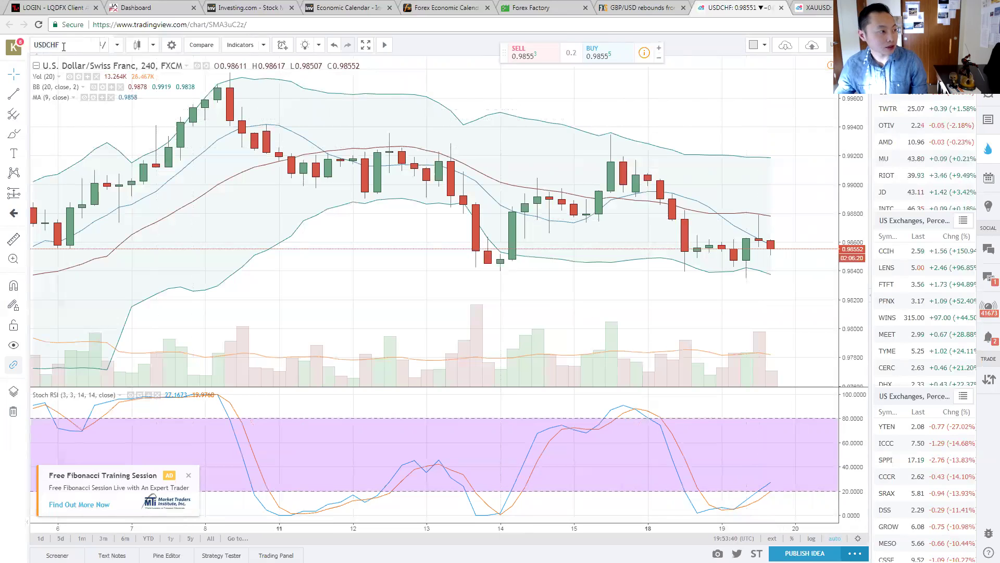
{"action": "type", "text": "XAUUSD"}
{"action": "key", "text": "Return"}
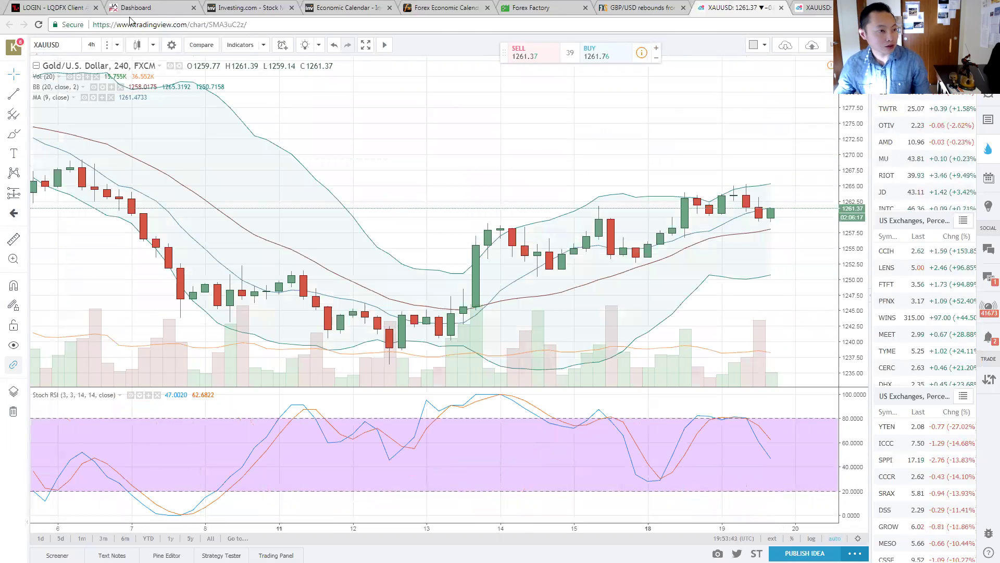
{"action": "left_click", "coordinate": [75, 48]}
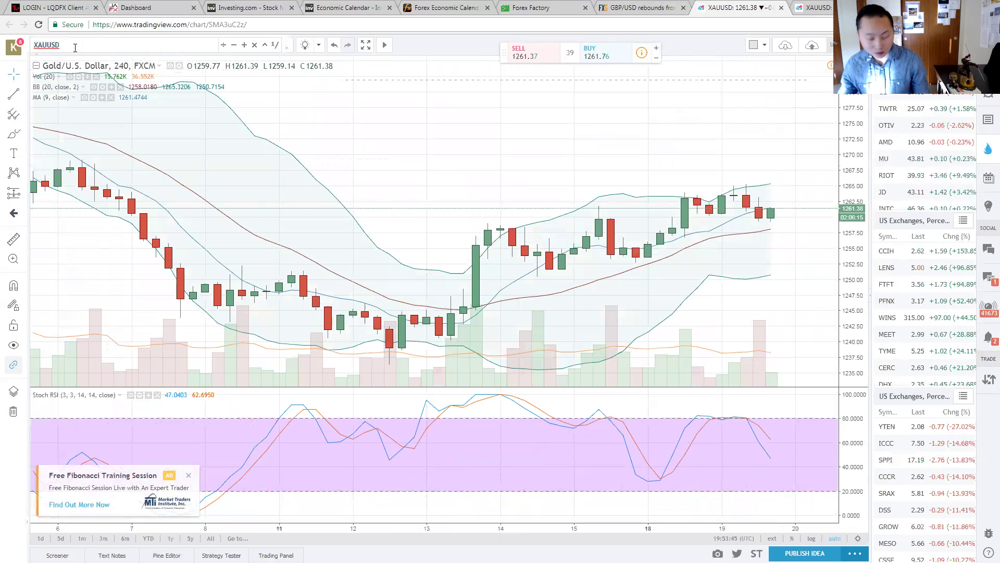
Enter DXY as the symbol to load the 4-hour dollar index chart.
{"action": "type", "text": "DXY"}
{"action": "key", "text": "Return"}
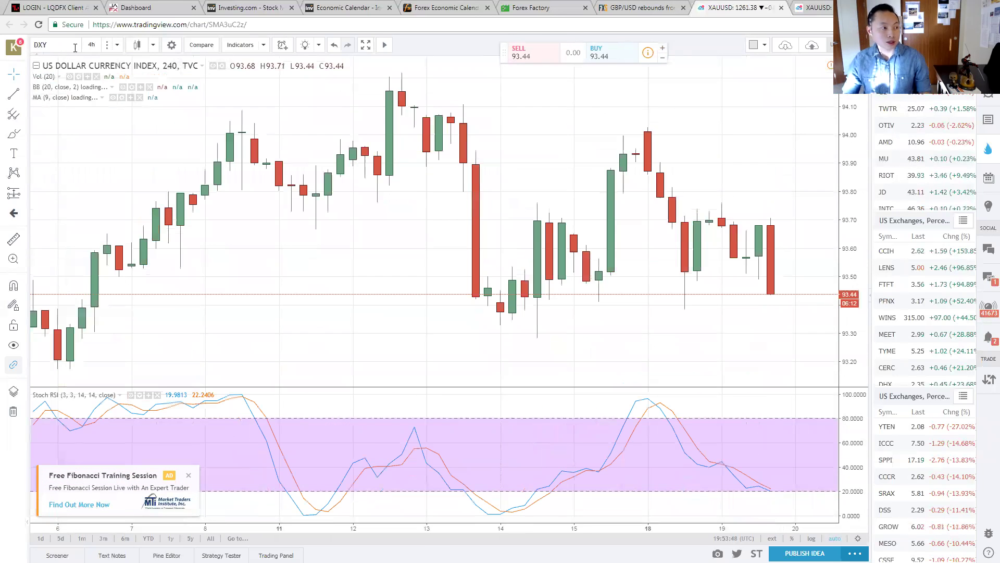